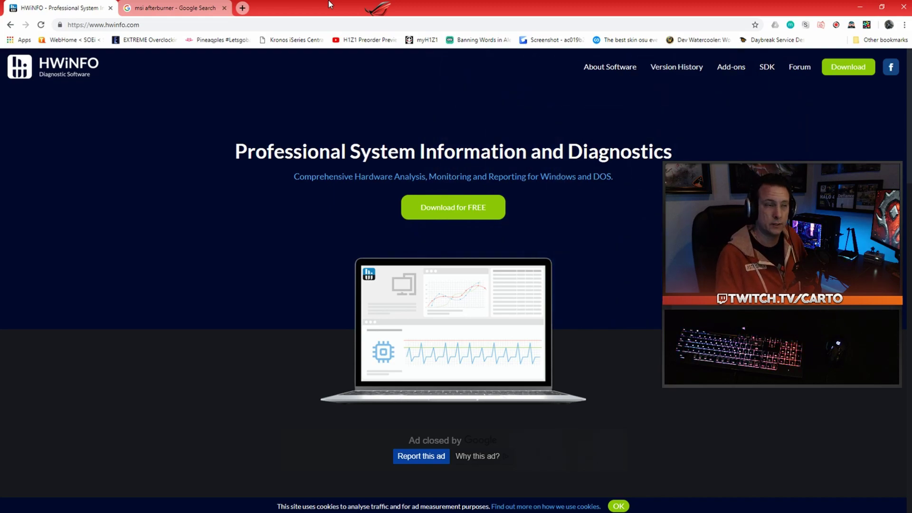
# - Bring HWiNFO64's Sensor Status readings forward and nudge the Afterburner window slightly up-left
pyautogui.click(170, 6)
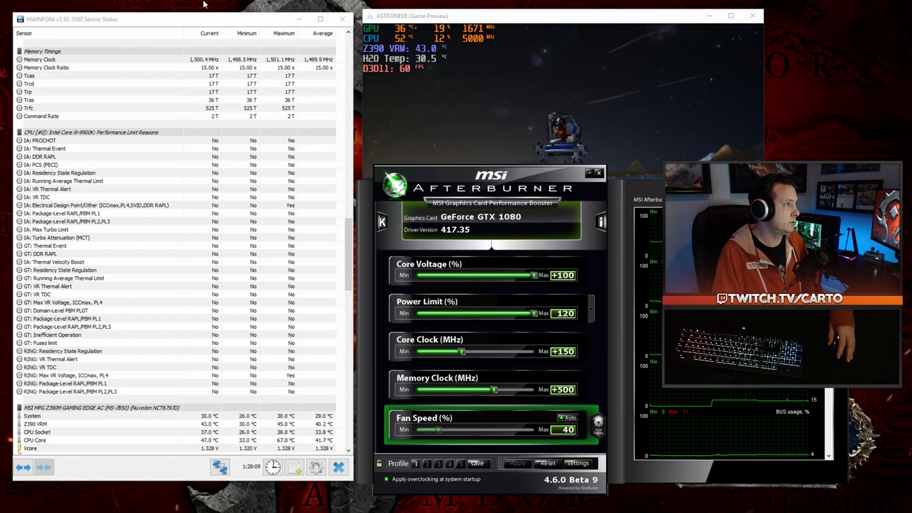
pyautogui.click(190, 28)
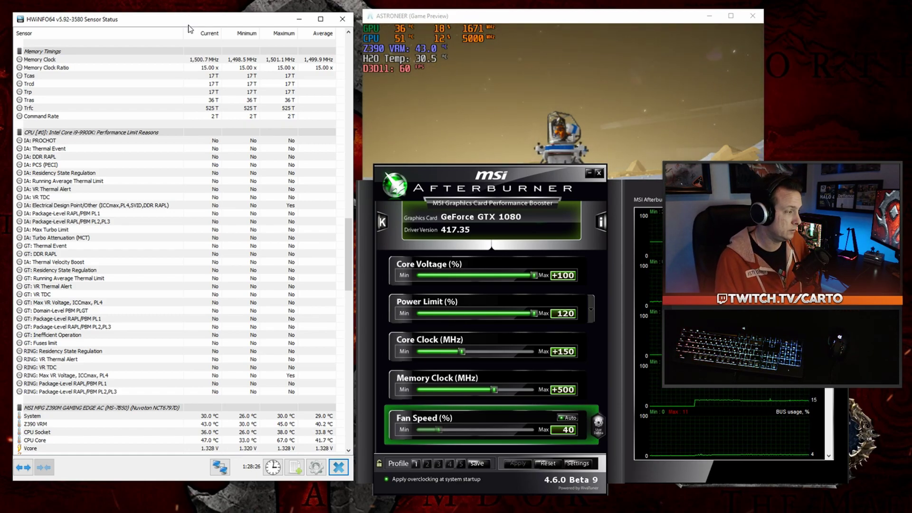
pyautogui.moveTo(456, 175); pyautogui.dragTo(452, 168)
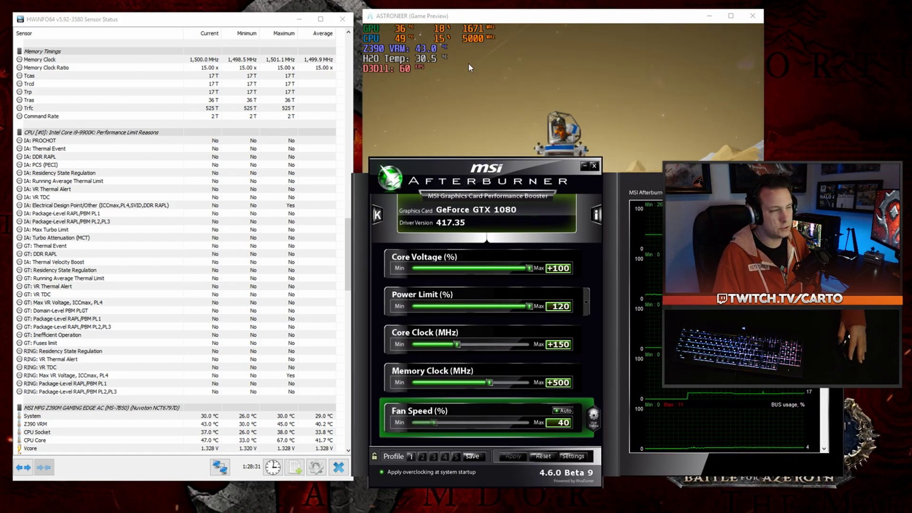
pyautogui.click(573, 456)
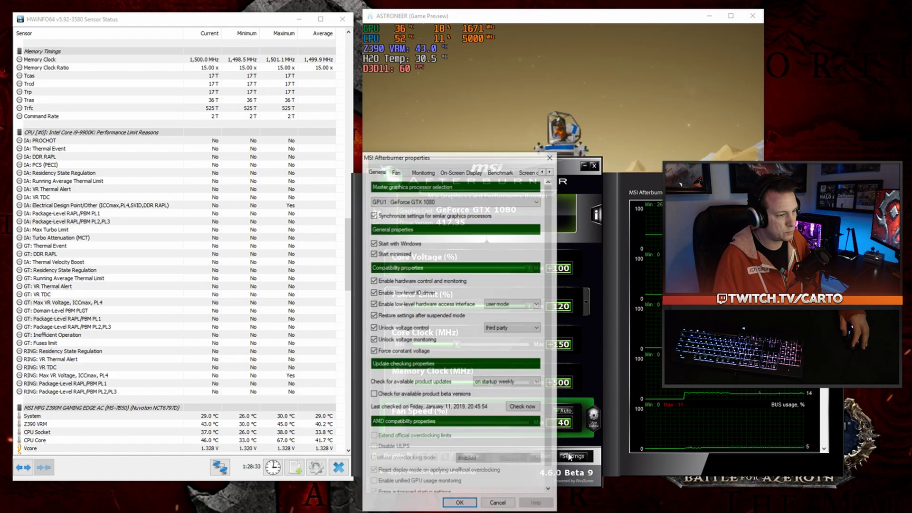
pyautogui.moveTo(431, 159); pyautogui.dragTo(288, 98)
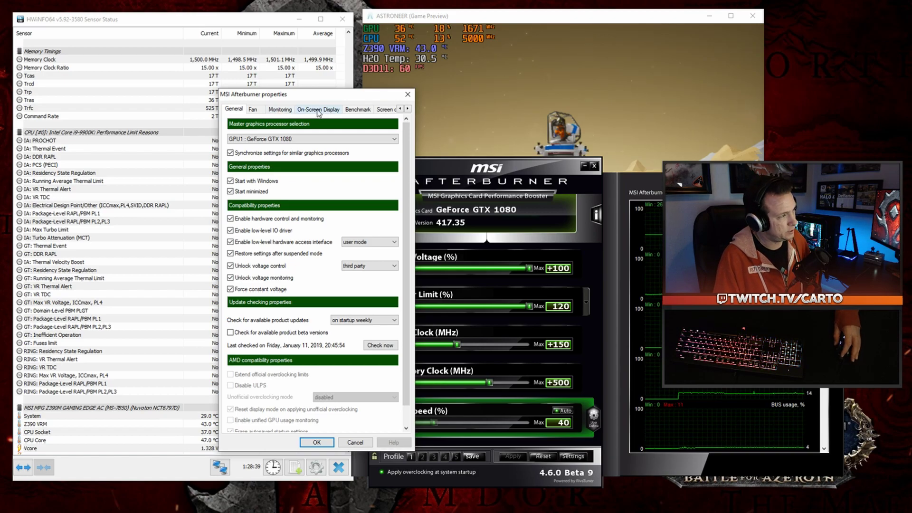
pyautogui.click(280, 110)
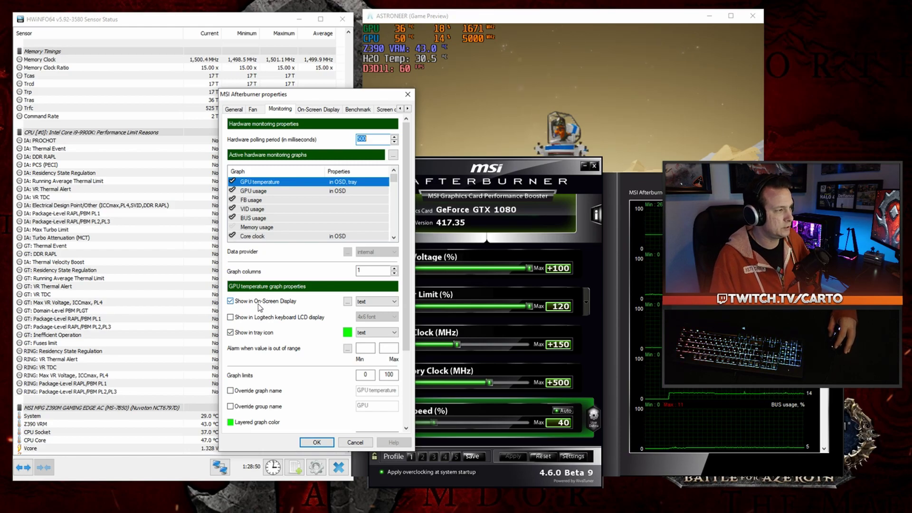
pyautogui.click(317, 442)
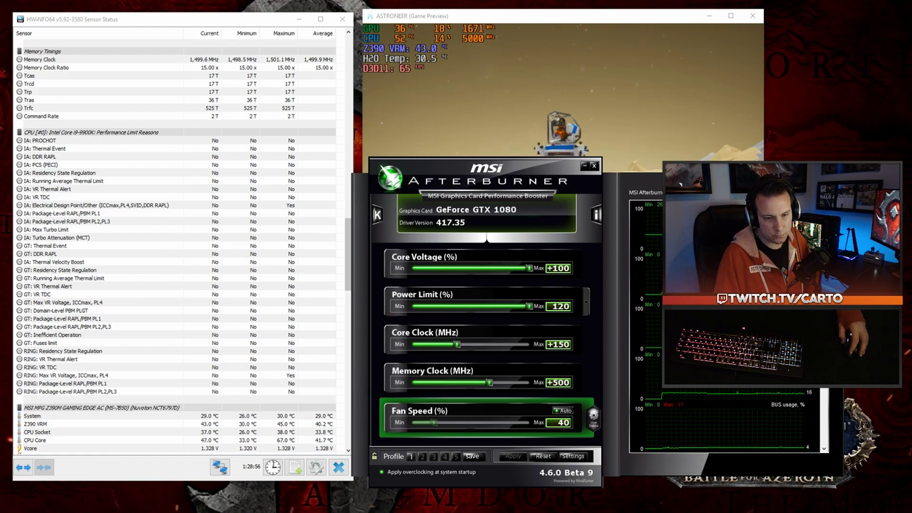
pyautogui.hotkey('alt', 'Tab')
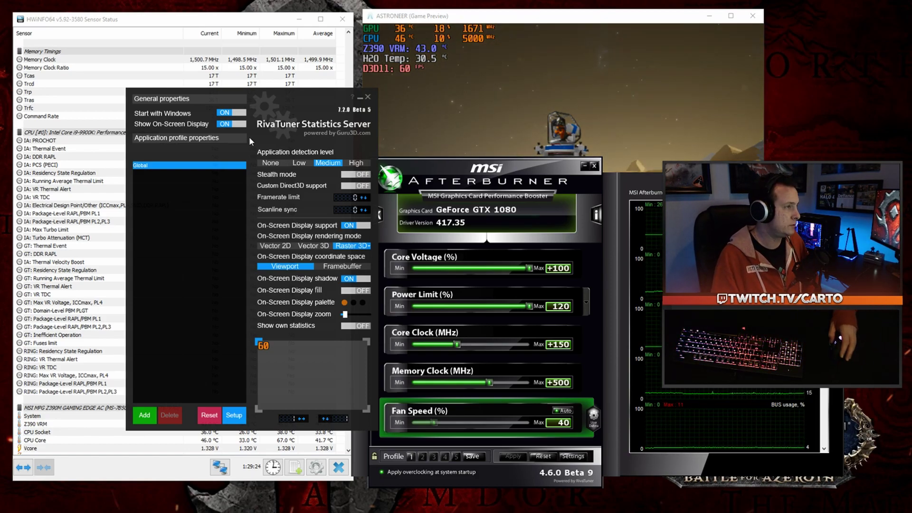
pyautogui.moveTo(288, 95); pyautogui.dragTo(376, 116)
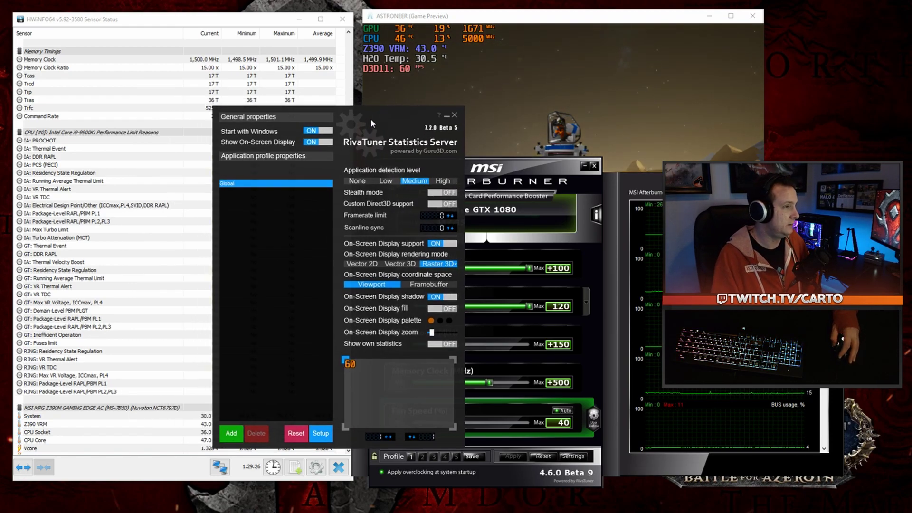
pyautogui.click(447, 116)
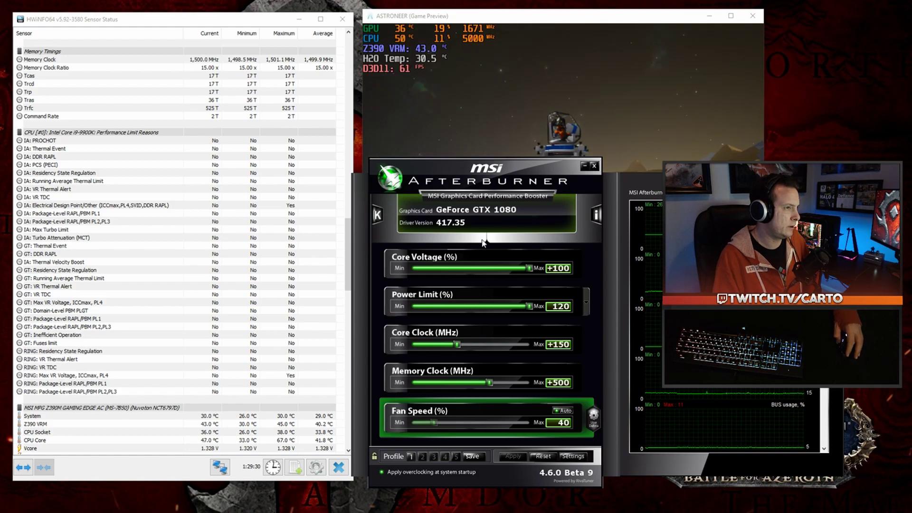
# - Scroll Sensor Status to the MSI motherboard section and select the CPU Socket temperature row
pyautogui.click(115, 22)
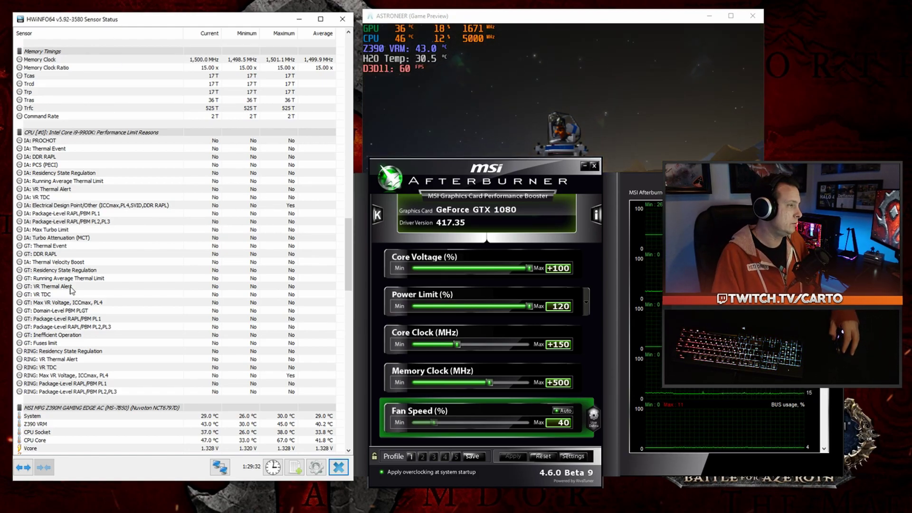
pyautogui.scroll(14, 180, 199)
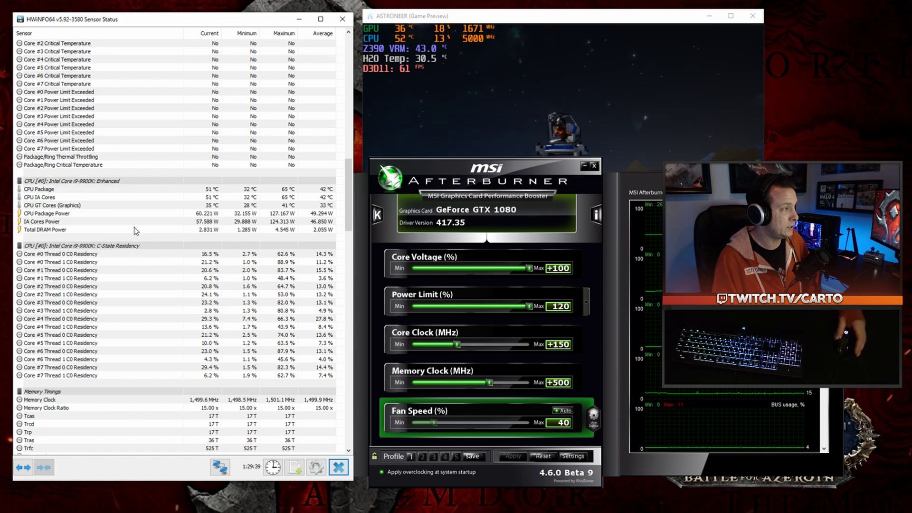
pyautogui.scroll(-3, 134, 227)
pyautogui.scroll(-20, 128, 228)
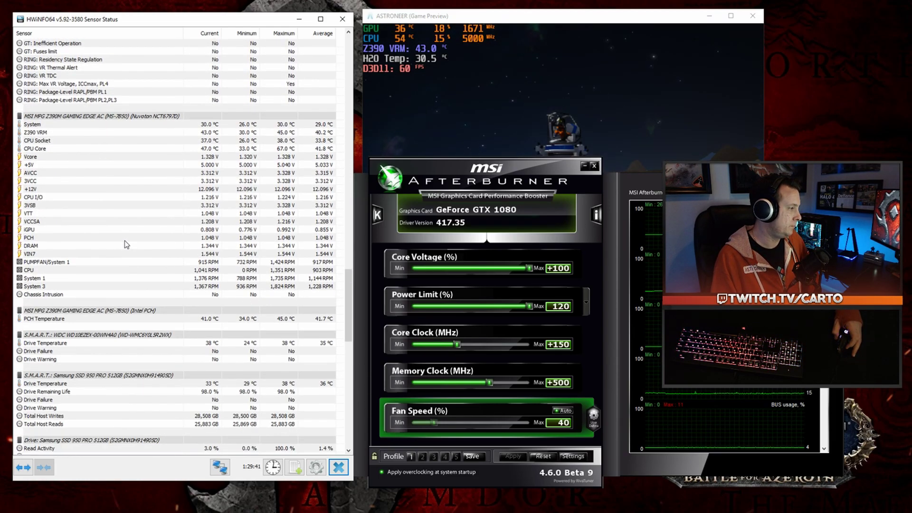
pyautogui.scroll(11, 124, 244)
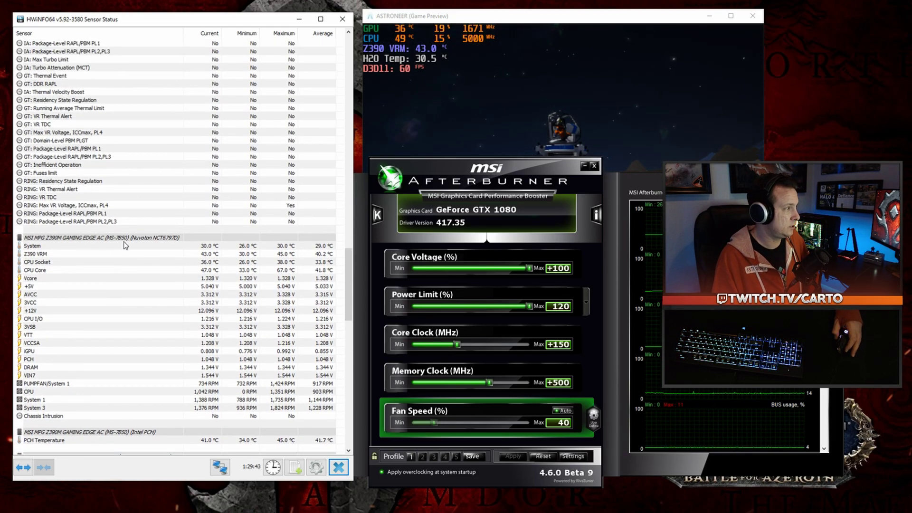
pyautogui.scroll(-1, 124, 240)
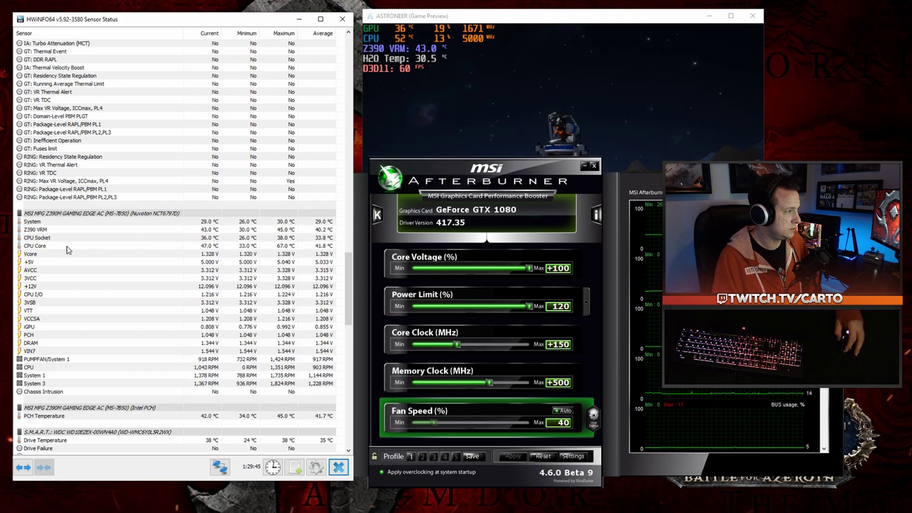
pyautogui.click(113, 240)
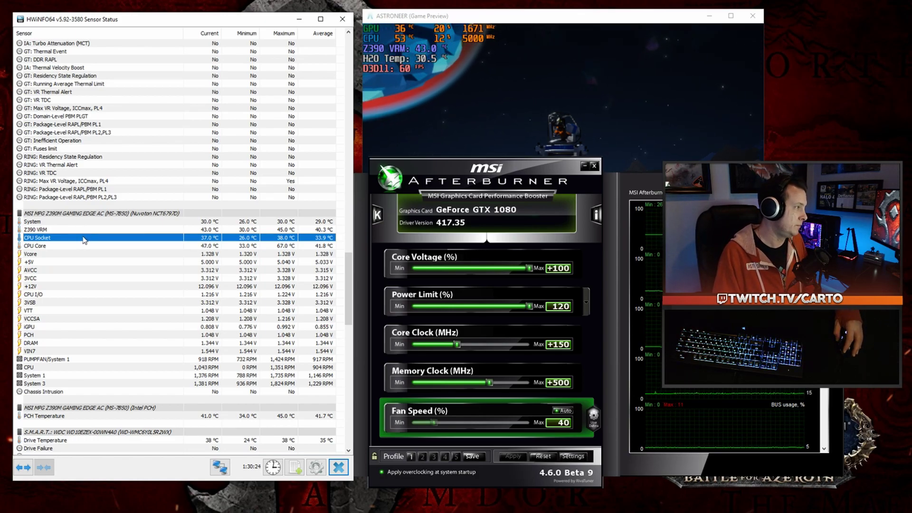
# - Open the CPU Socket sensor's OSD (RTSS) settings and enable showing its value in the overlay
pyautogui.rightClick(50, 239)
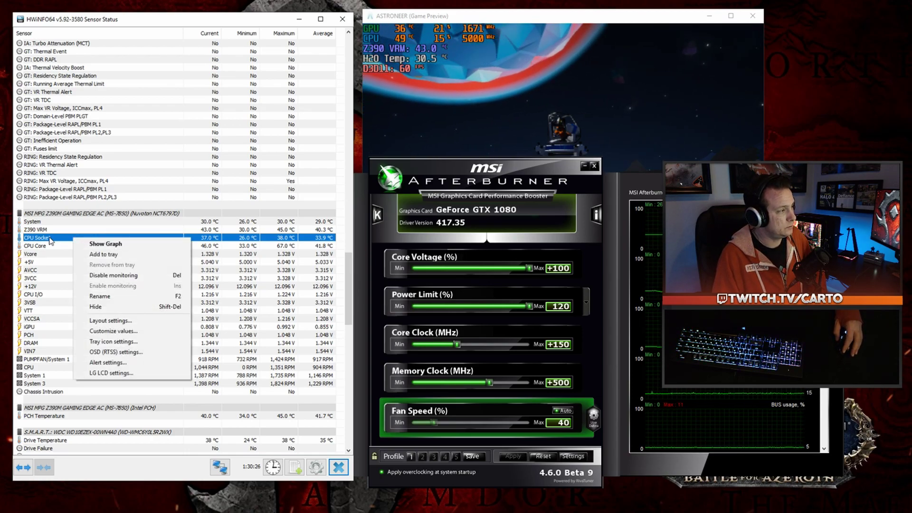
pyautogui.click(106, 354)
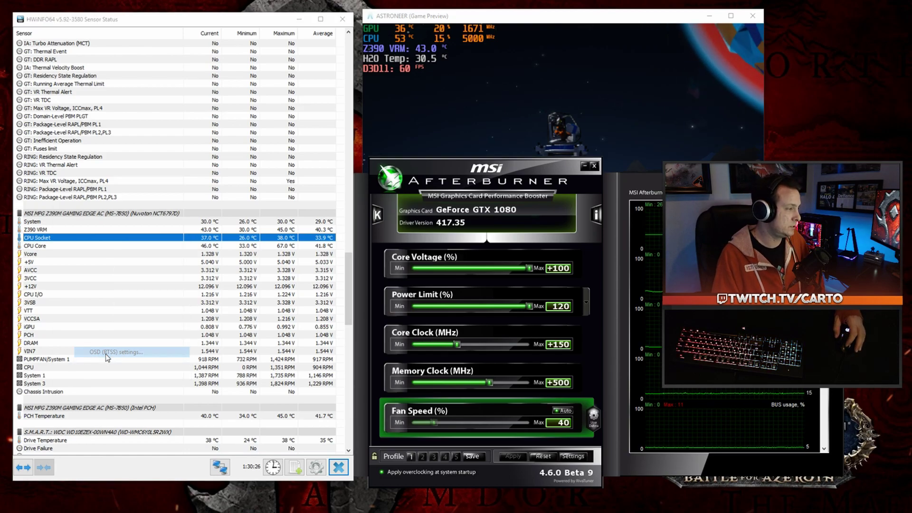
pyautogui.moveTo(212, 119)
pyautogui.mouseDown()
pyautogui.moveTo(213, 132)
pyautogui.moveTo(222, 116)
pyautogui.mouseUp()
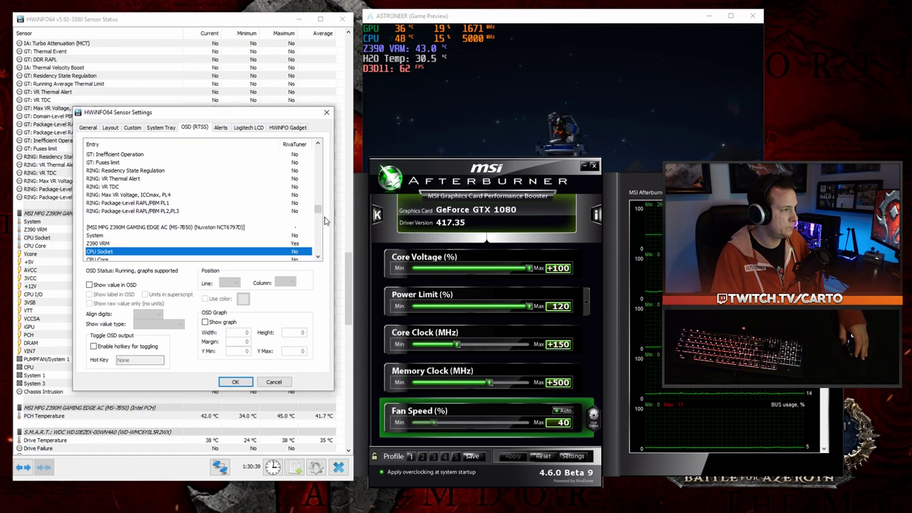
pyautogui.moveTo(318, 211); pyautogui.dragTo(320, 212)
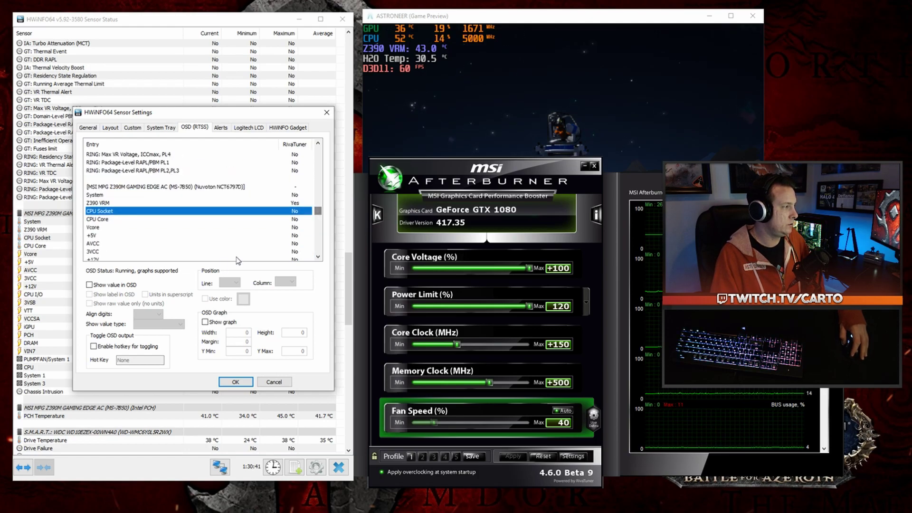
pyautogui.click(90, 285)
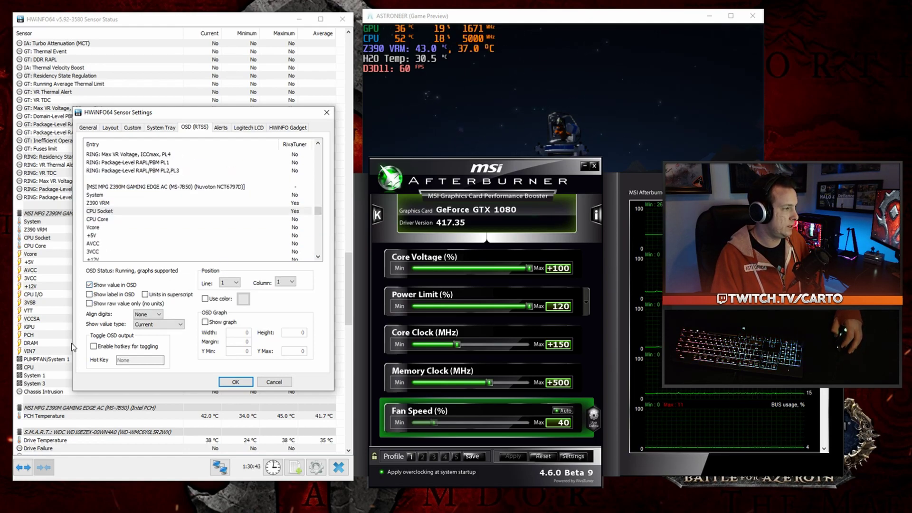
# - Place the CPU Socket entry in column 1, line 4 of the overlay, after briefly trying line 6
pyautogui.click(233, 284)
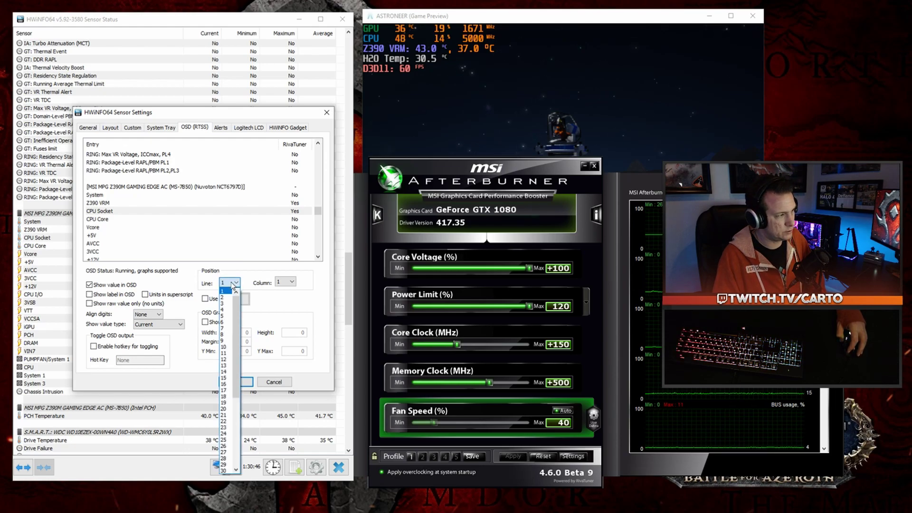
pyautogui.click(230, 291)
pyautogui.click(292, 282)
pyautogui.click(294, 285)
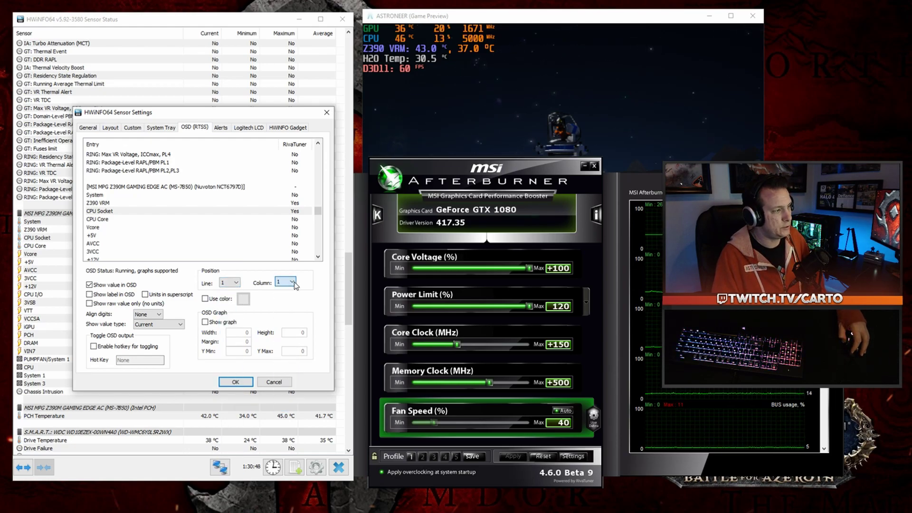
pyautogui.click(233, 284)
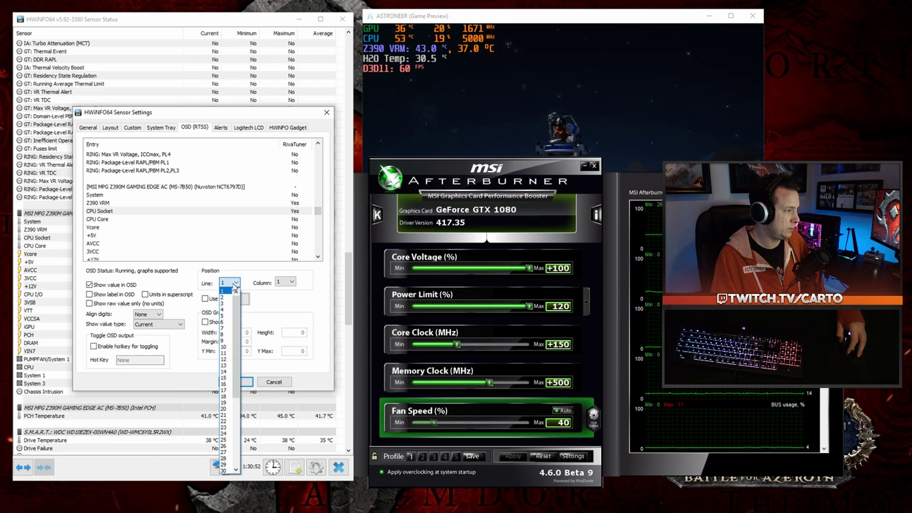
pyautogui.click(225, 323)
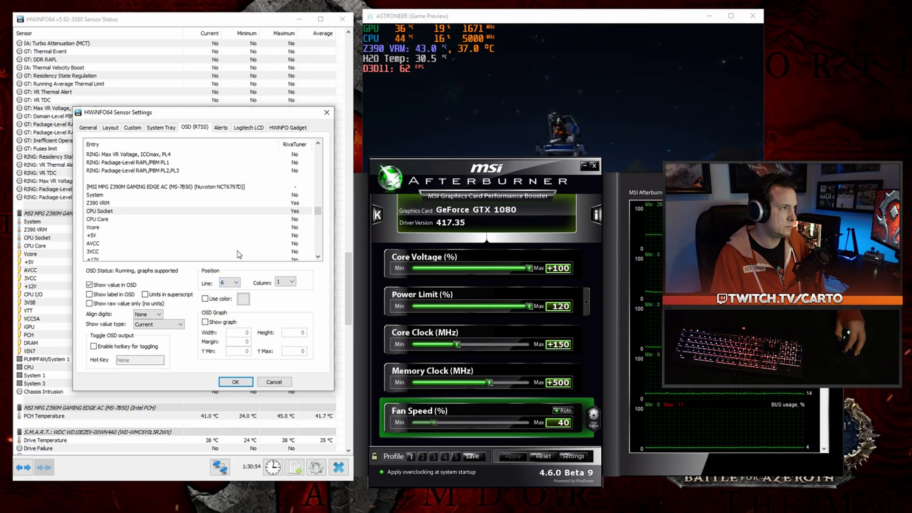
pyautogui.click(236, 284)
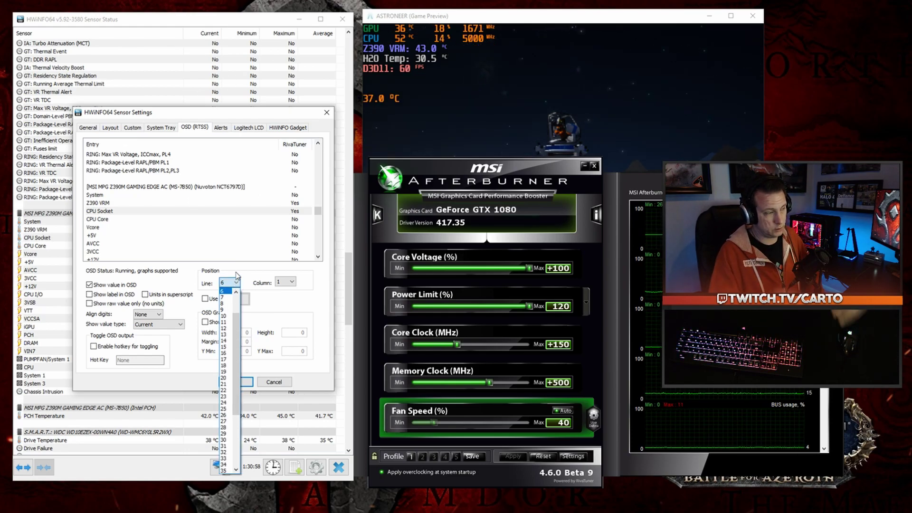
pyautogui.click(236, 291)
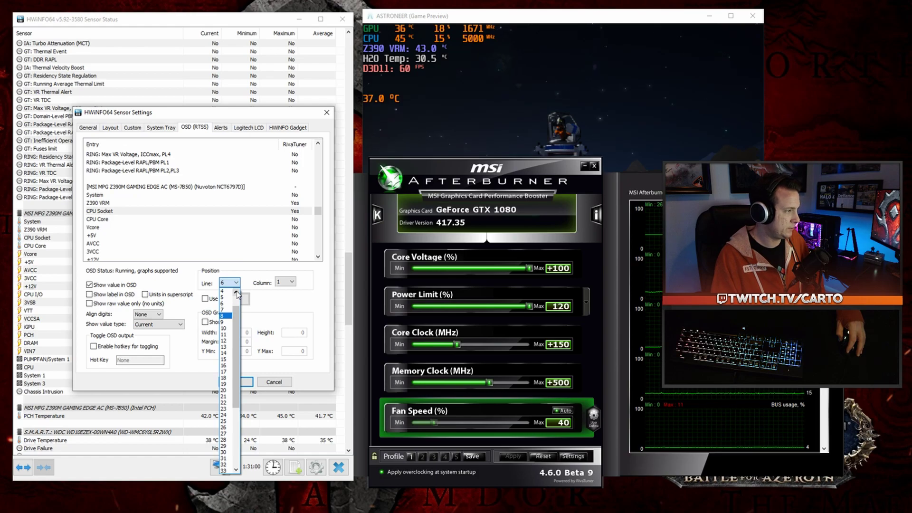
pyautogui.click(231, 312)
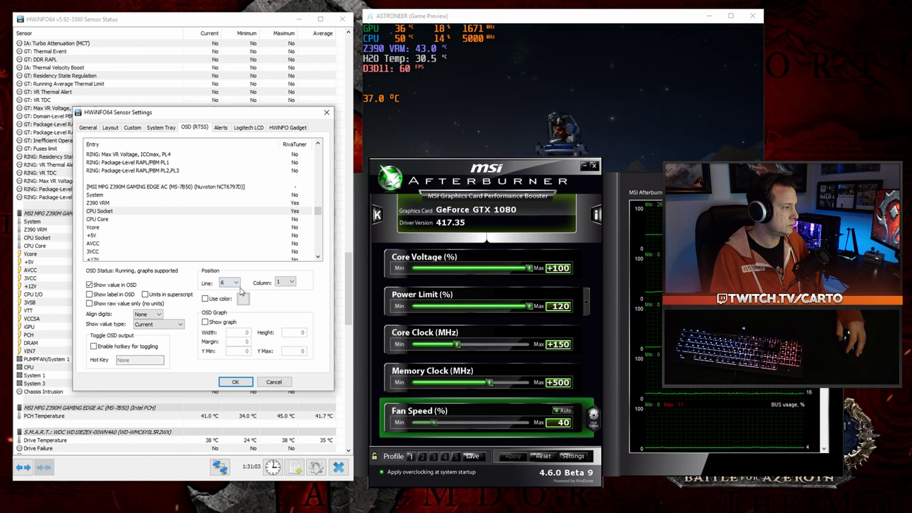
pyautogui.click(237, 283)
pyautogui.scroll(1, 229, 298)
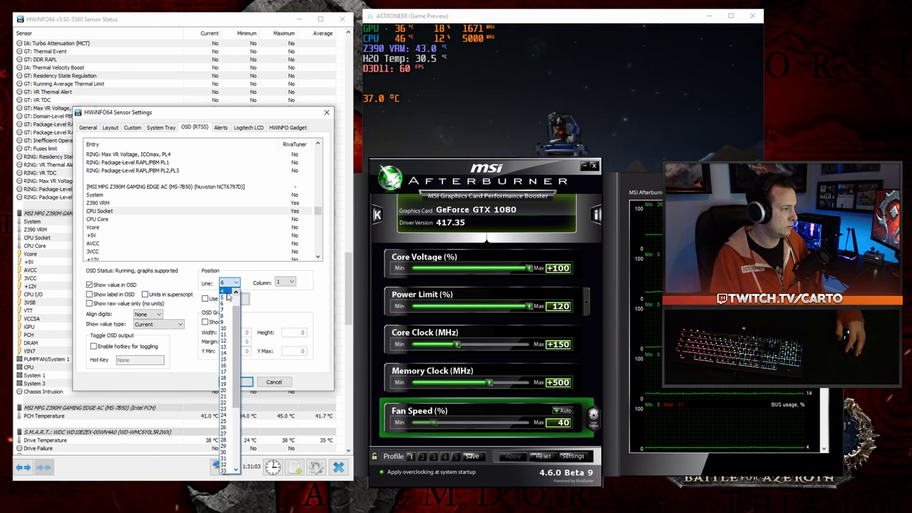
pyautogui.click(227, 291)
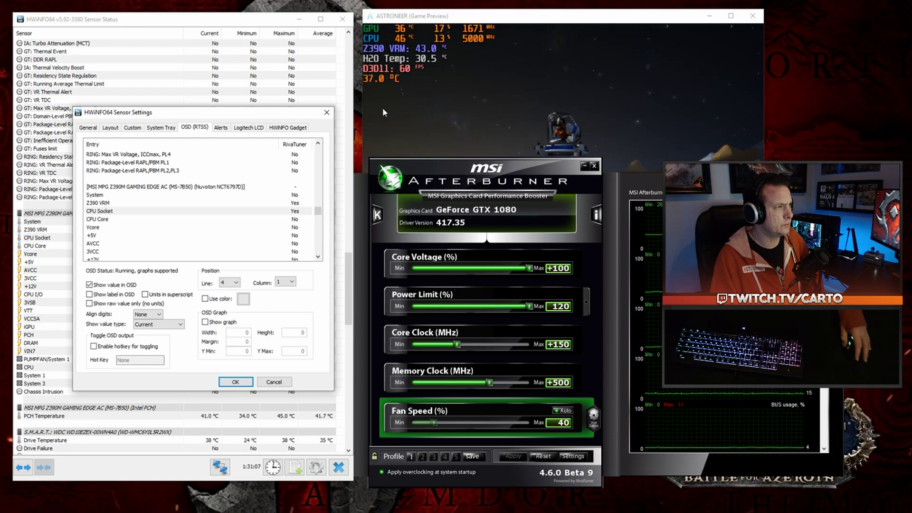
# - Enable Show label in OSD and Units in superscript for the CPU Socket reading
pyautogui.click(89, 295)
pyautogui.click(145, 294)
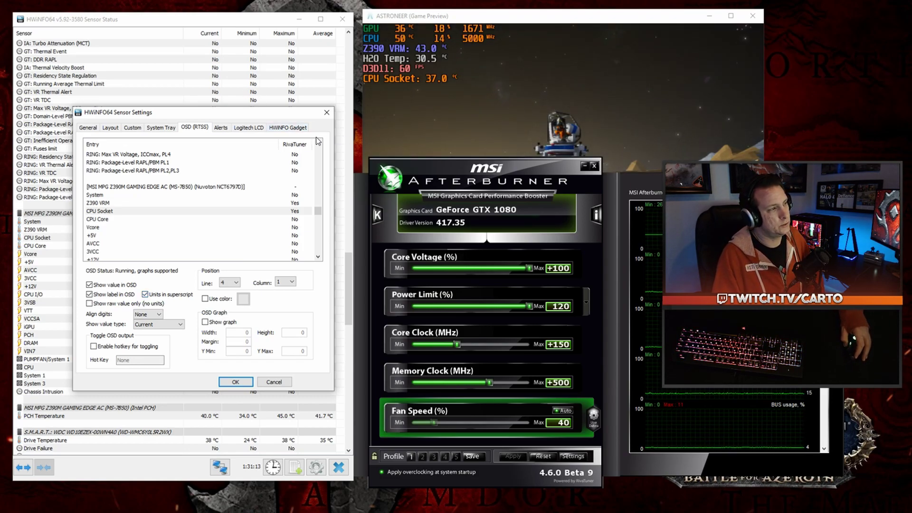
pyautogui.moveTo(239, 116); pyautogui.dragTo(237, 195)
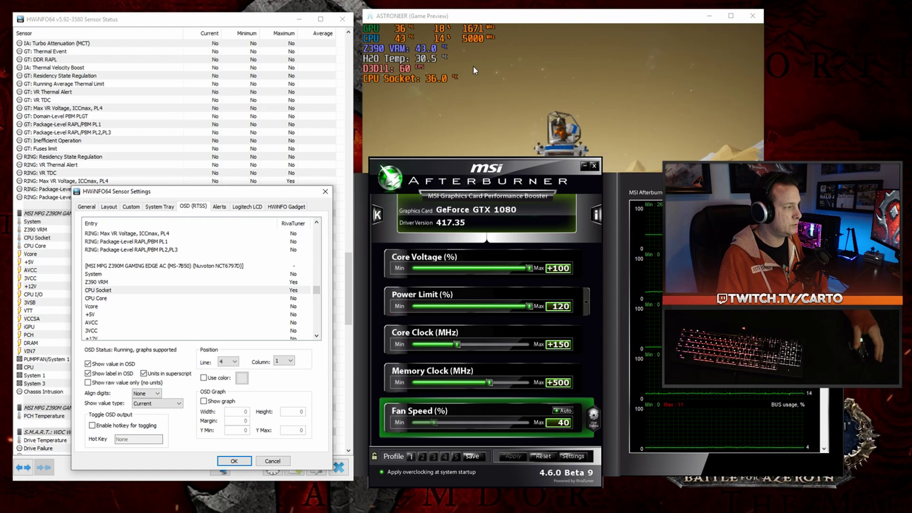
# - Turn on the white custom colour for the CPU Socket line and confirm with OK
pyautogui.click(204, 379)
pyautogui.click(203, 379)
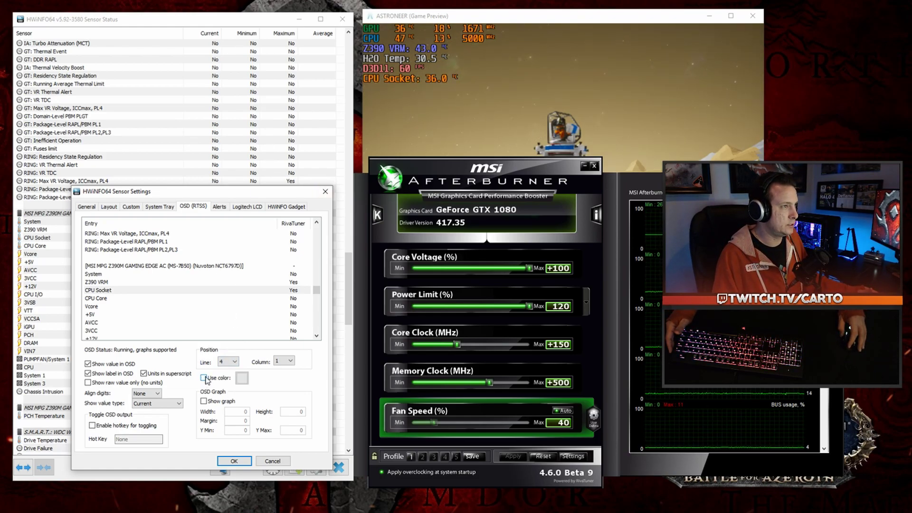
pyautogui.click(205, 379)
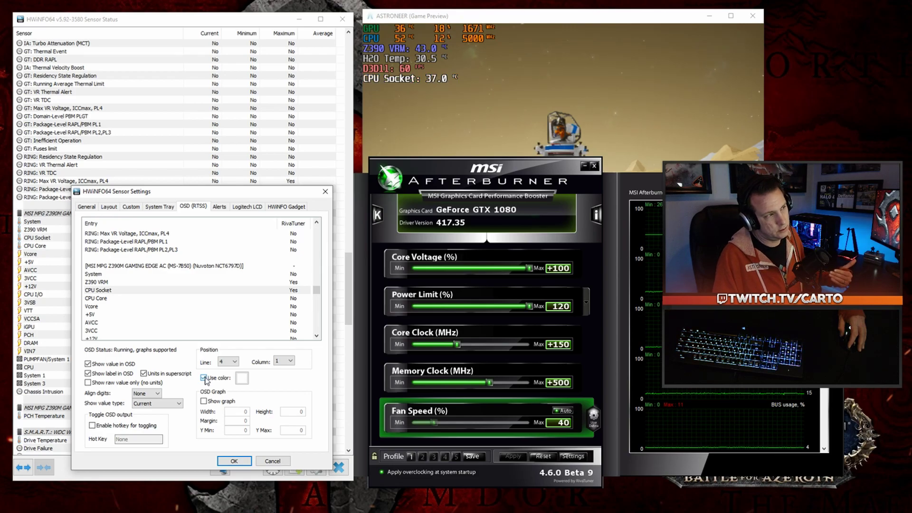
pyautogui.click(204, 378)
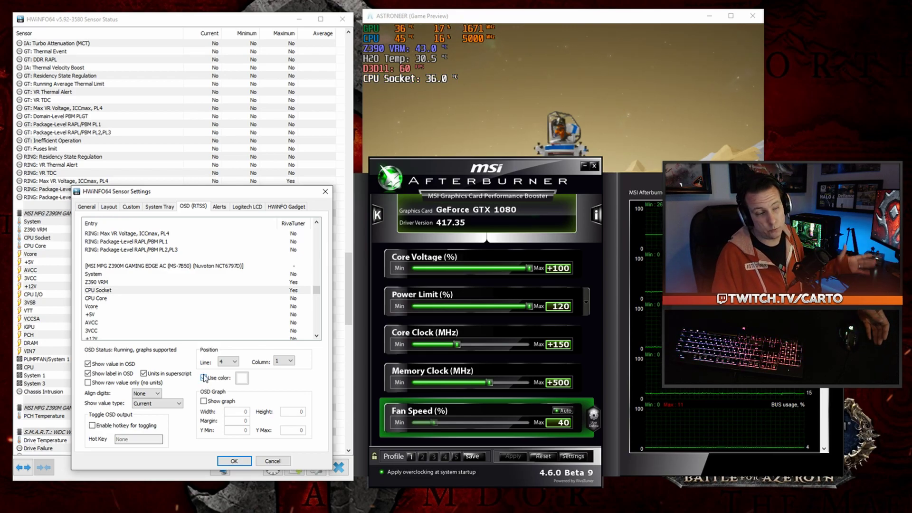
pyautogui.click(204, 378)
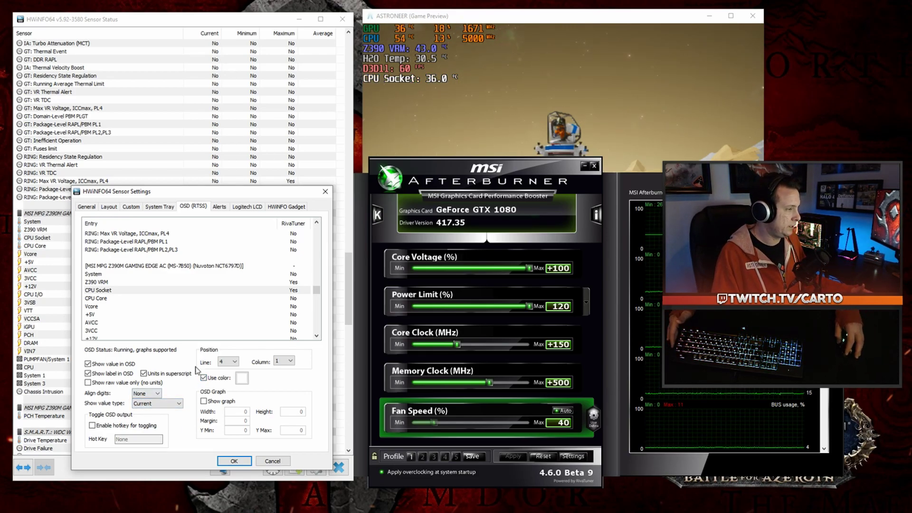
pyautogui.click(235, 462)
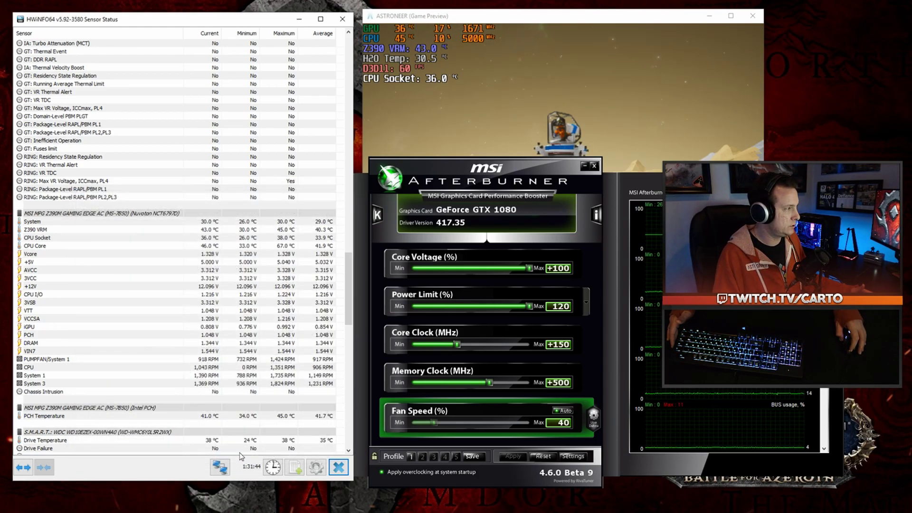
pyautogui.click(104, 239)
pyautogui.rightClick(88, 237)
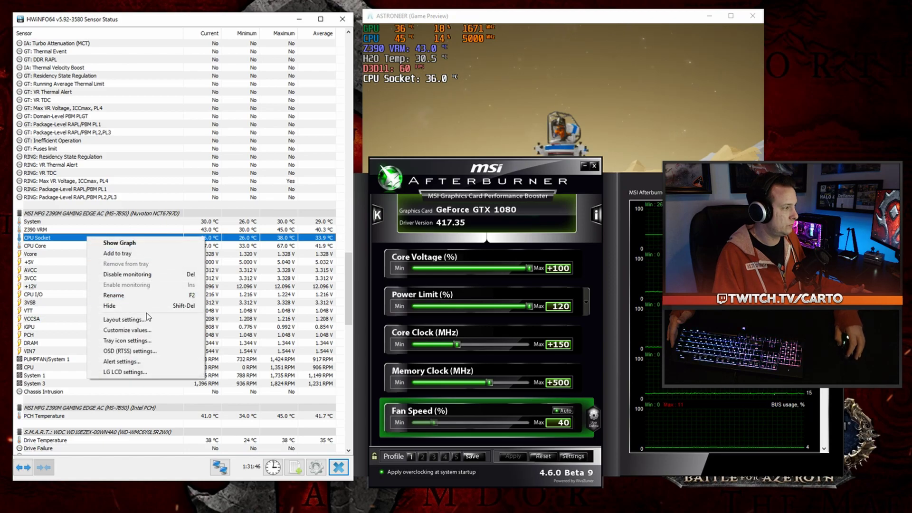
pyautogui.click(126, 298)
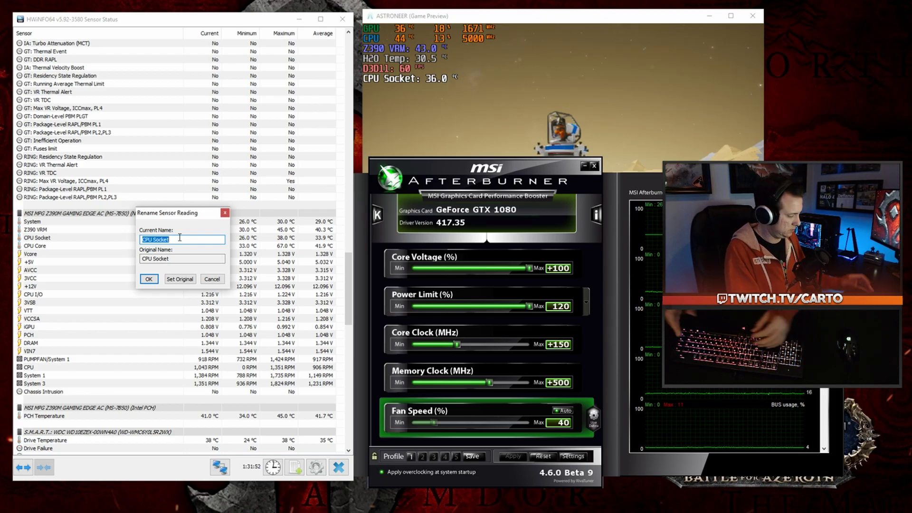
pyautogui.write('Something Else')
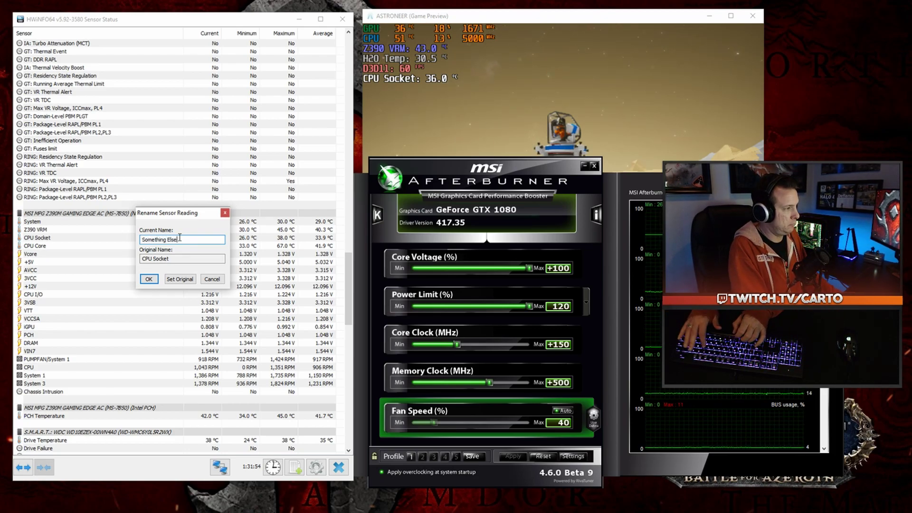
pyautogui.press('Return')
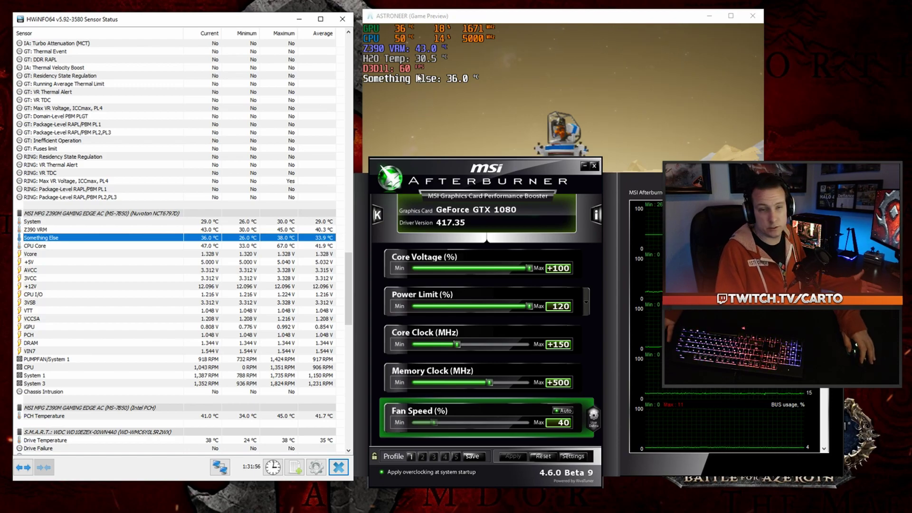
pyautogui.rightClick(67, 242)
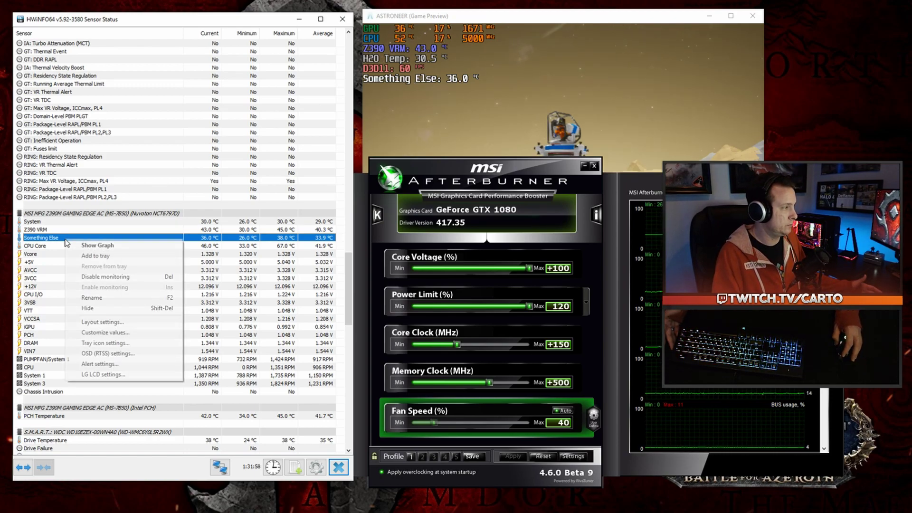
pyautogui.click(93, 297)
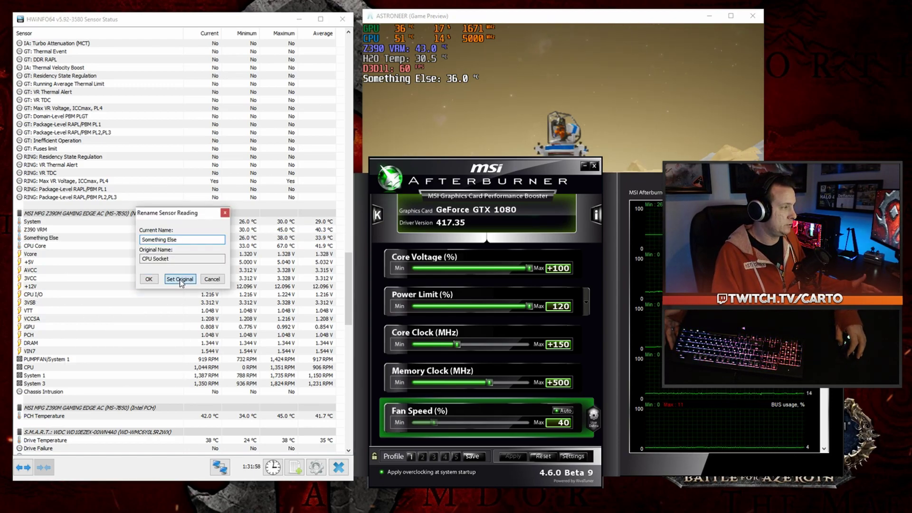
pyautogui.click(180, 279)
pyautogui.click(148, 279)
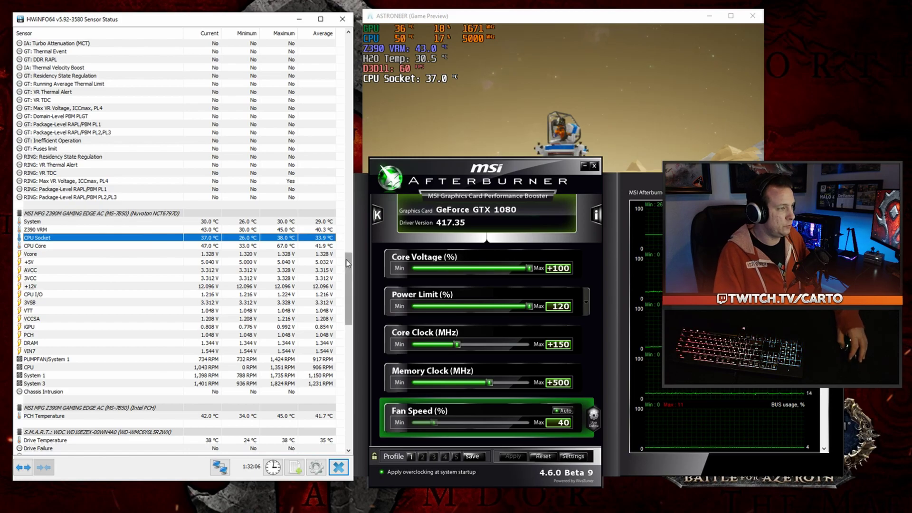
pyautogui.moveTo(346, 260)
pyautogui.mouseDown()
pyautogui.moveTo(351, 306)
pyautogui.moveTo(353, 259)
pyautogui.mouseUp()
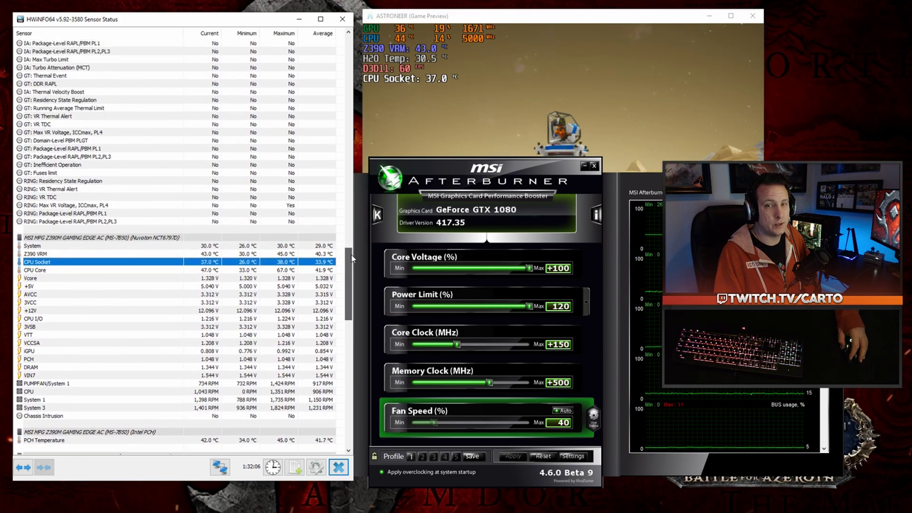